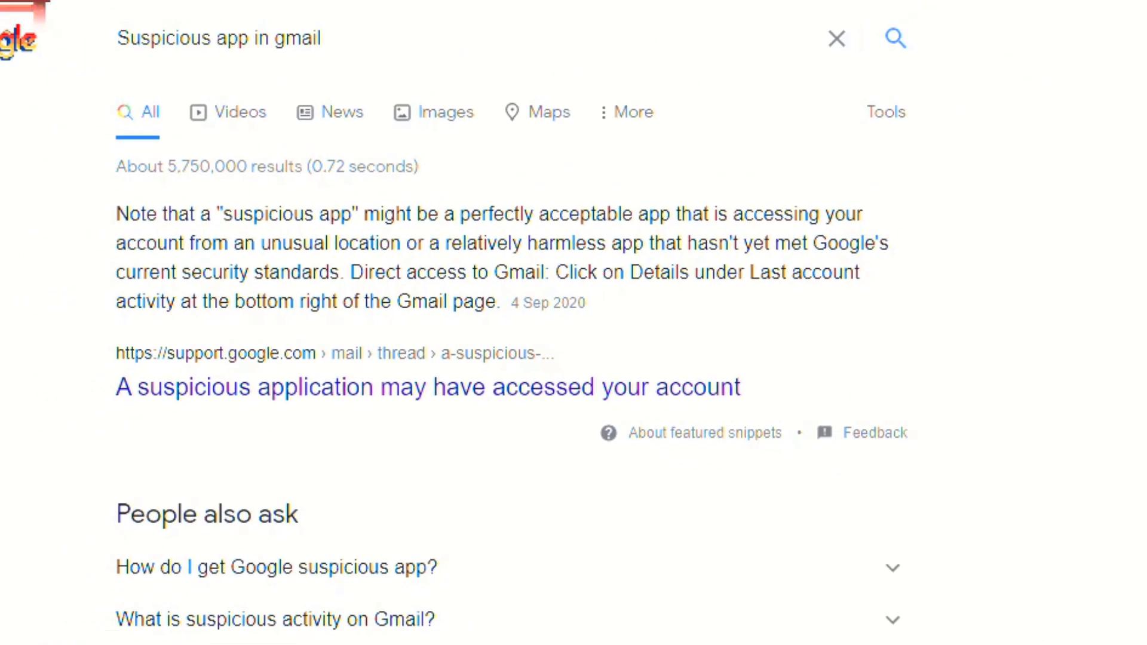
Step: Switch to the YouTube tab with the video about Gmail's 'Critical Security Issues Found' alert
{"action": "left_click", "coordinate": [460, 10]}
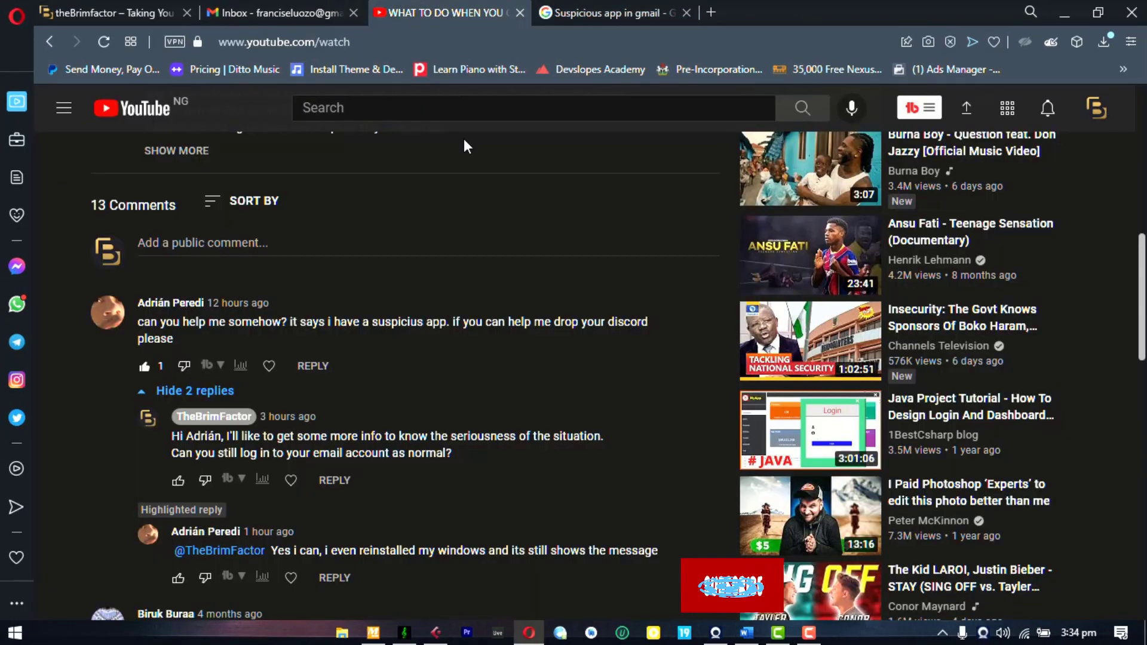
{"action": "scroll", "coordinate": [471, 179], "scroll_direction": "up", "scroll_amount": 5}
{"action": "scroll", "coordinate": [473, 348], "scroll_direction": "up", "scroll_amount": 3}
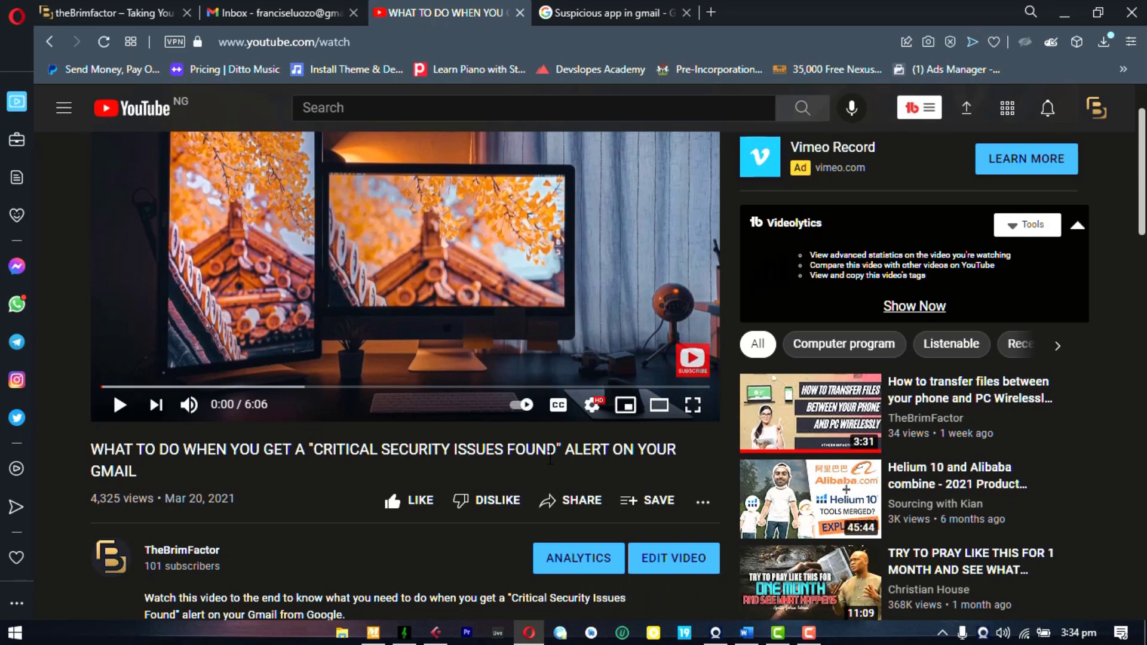
Step: Scroll down to the video's 13 comments and the viewer's suspicious-app reply thread
{"action": "scroll", "coordinate": [550, 459], "scroll_direction": "down", "scroll_amount": 5}
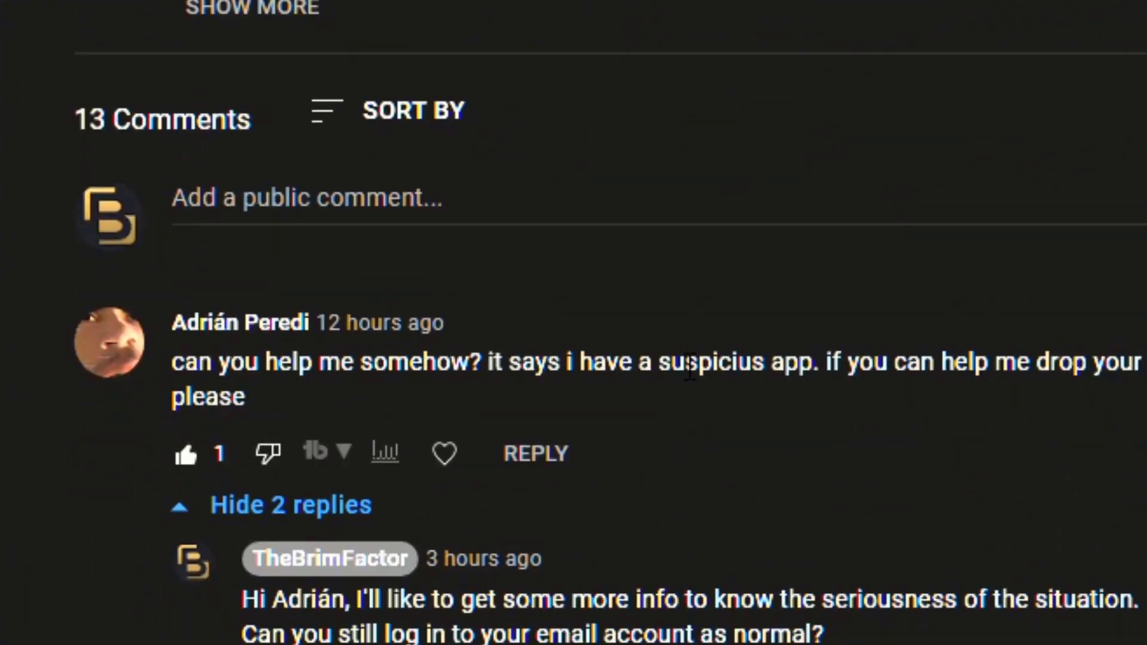
{"action": "scroll", "coordinate": [816, 362], "scroll_direction": "down", "scroll_amount": 3}
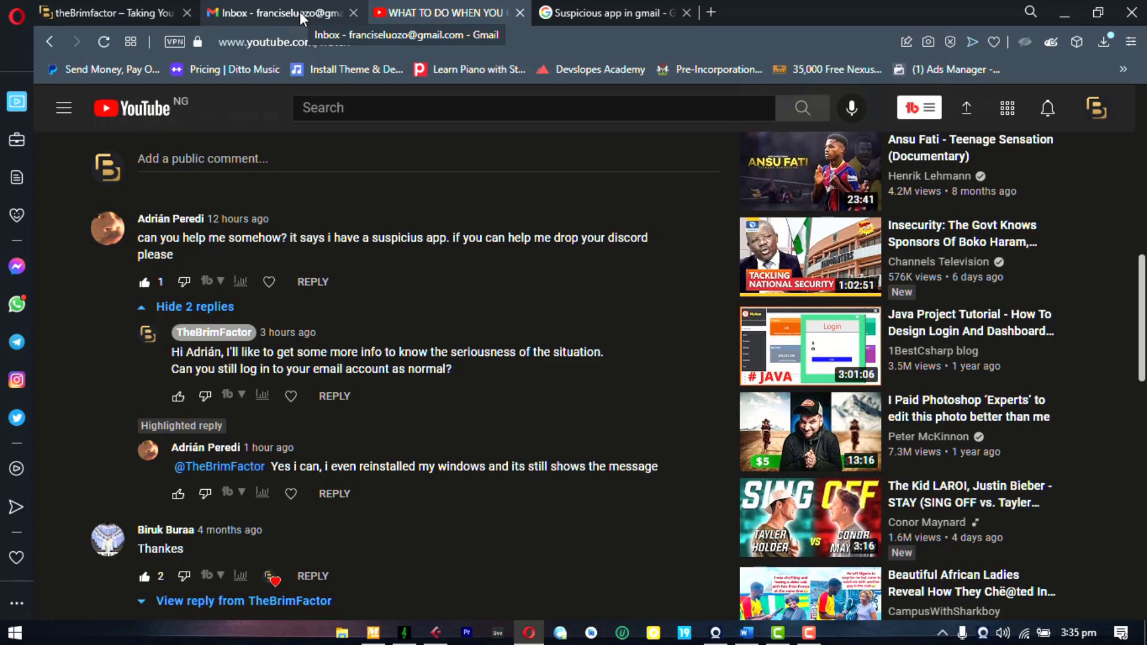
Step: From the Gmail inbox, open See all settings on the Accounts and Import tab
{"action": "left_click", "coordinate": [299, 11]}
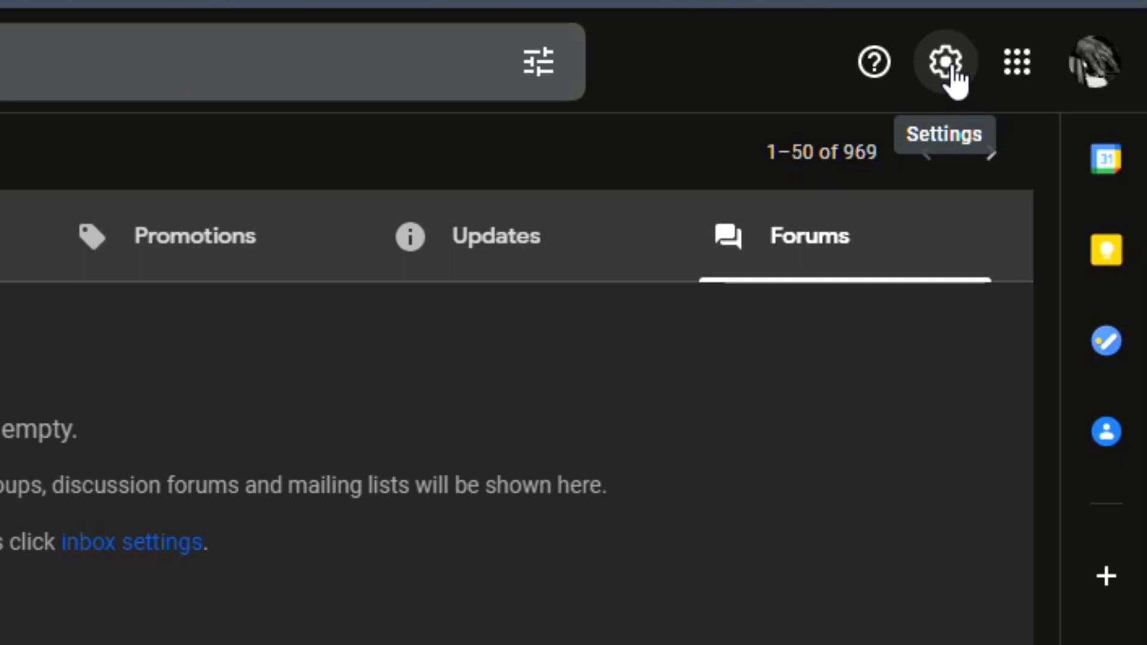
{"action": "left_click", "coordinate": [949, 65]}
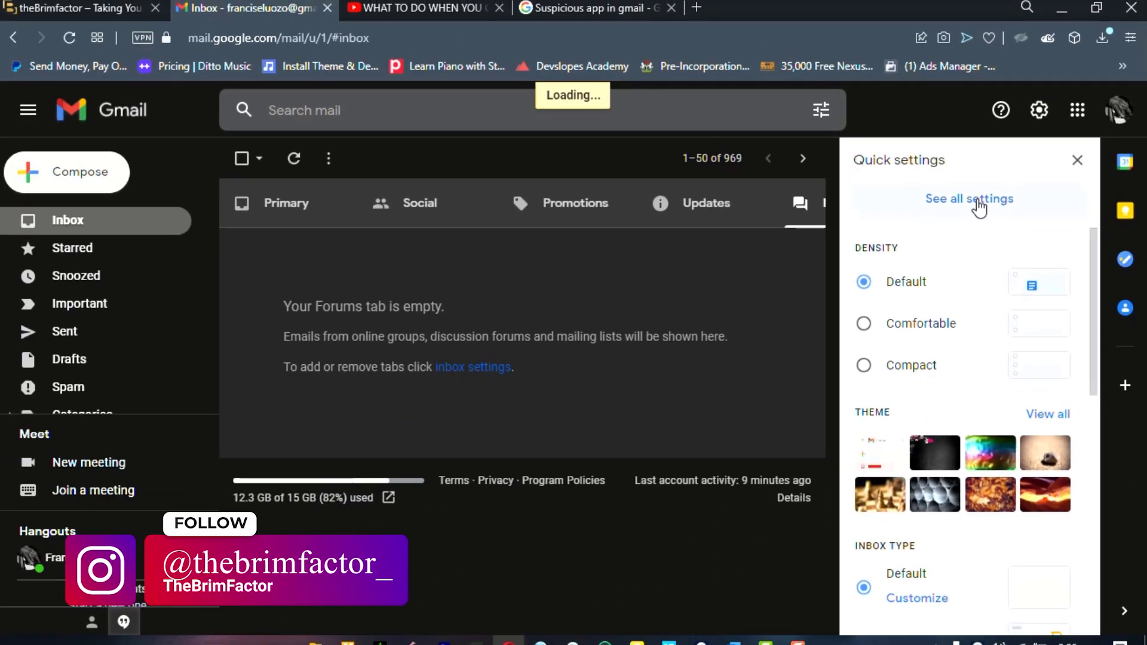
{"action": "left_click", "coordinate": [978, 203]}
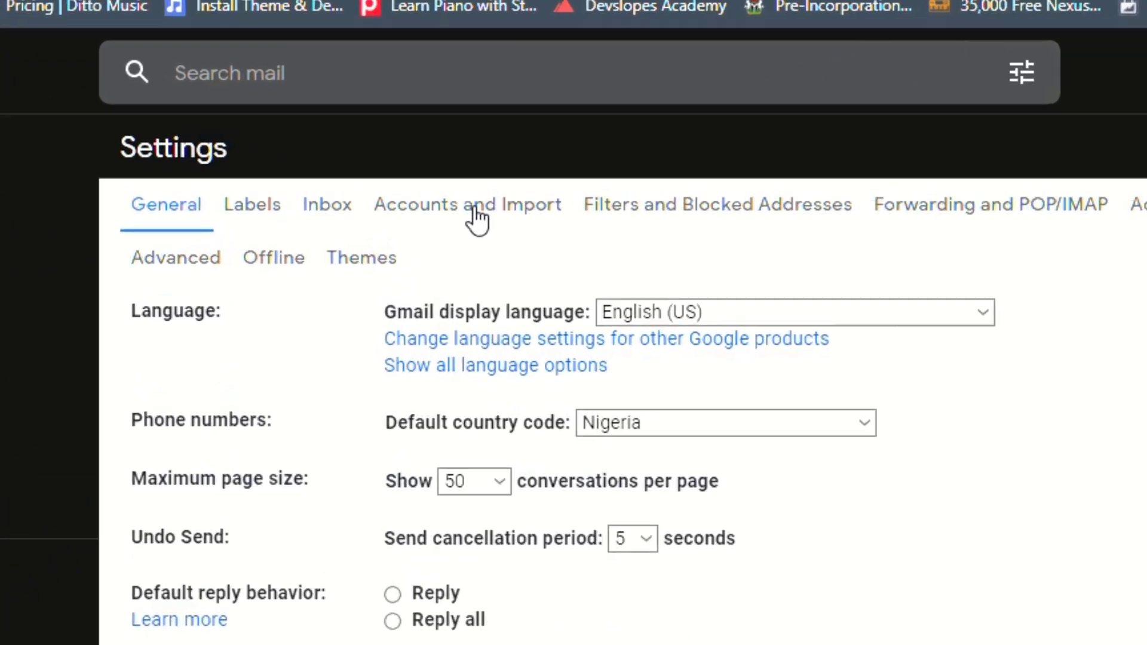
{"action": "left_click", "coordinate": [475, 209]}
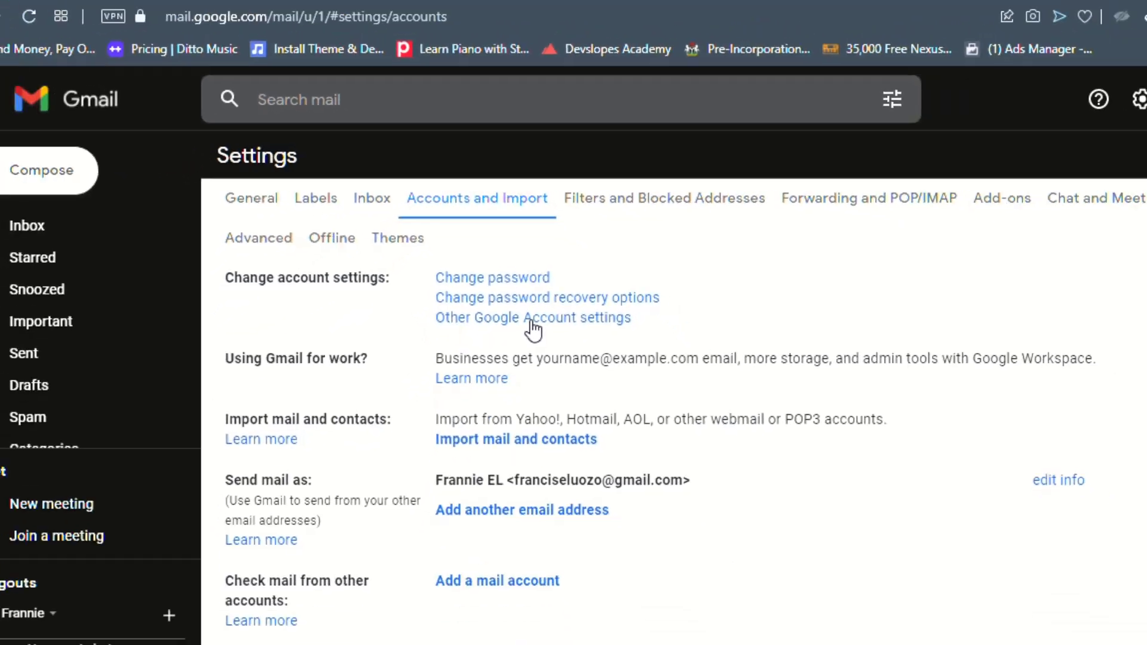
Step: Go to the Security page and open Manage devices, listing Windows, Redmi Note 9S and Infinix S4
{"action": "left_click", "coordinate": [547, 418]}
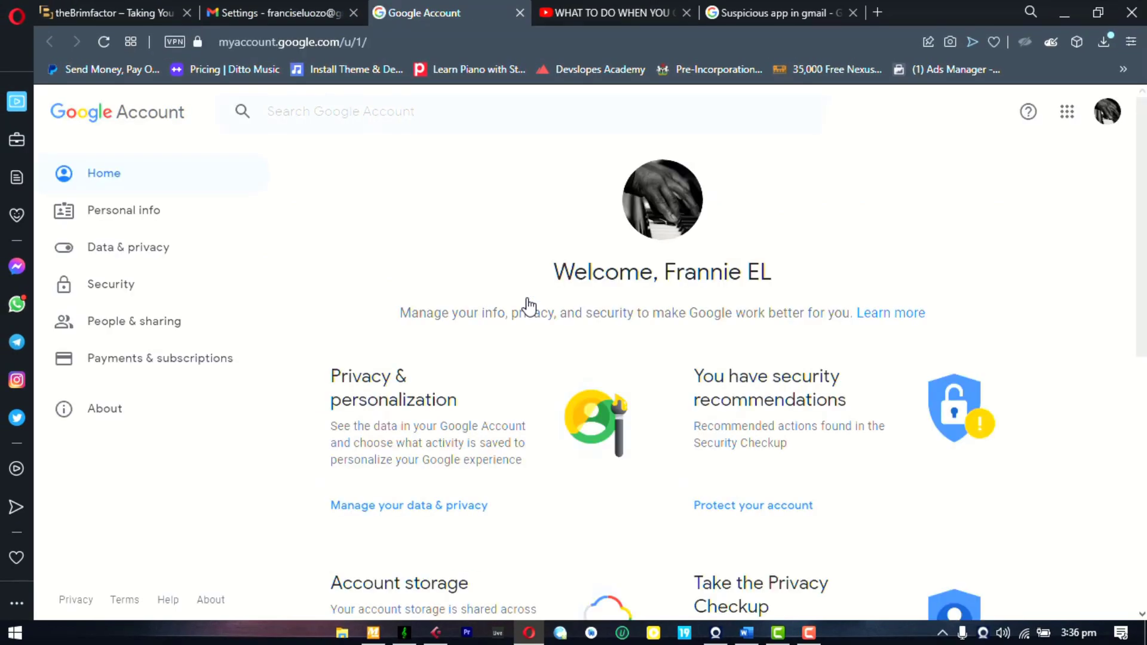
{"action": "left_click", "coordinate": [114, 285]}
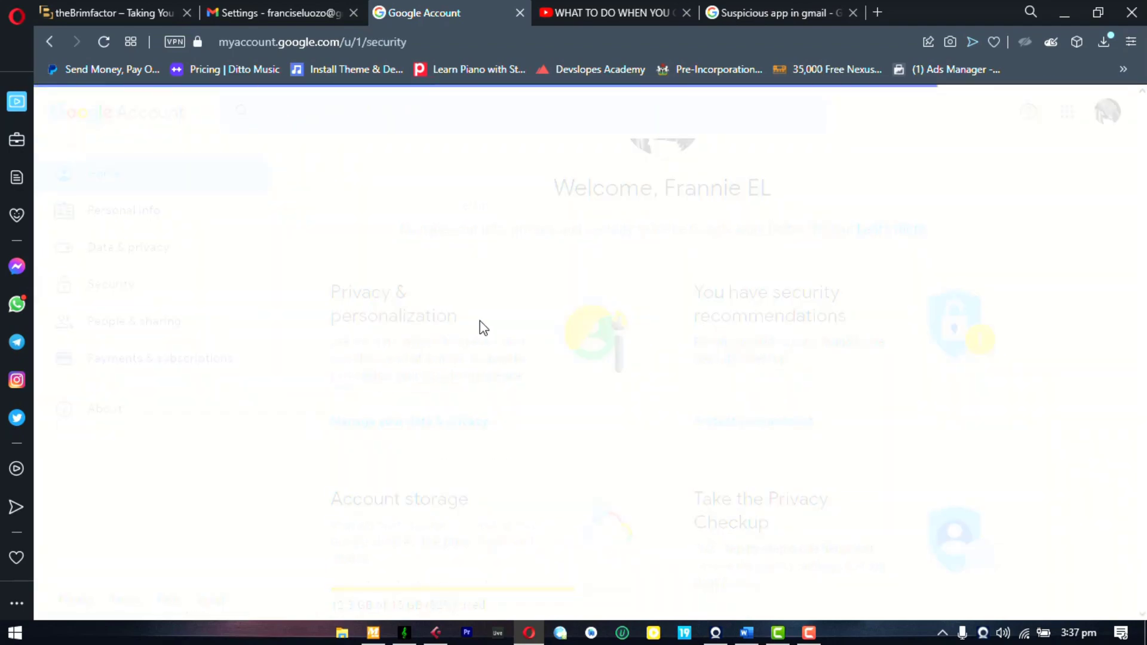
{"action": "scroll", "coordinate": [512, 320], "scroll_direction": "down", "scroll_amount": 14}
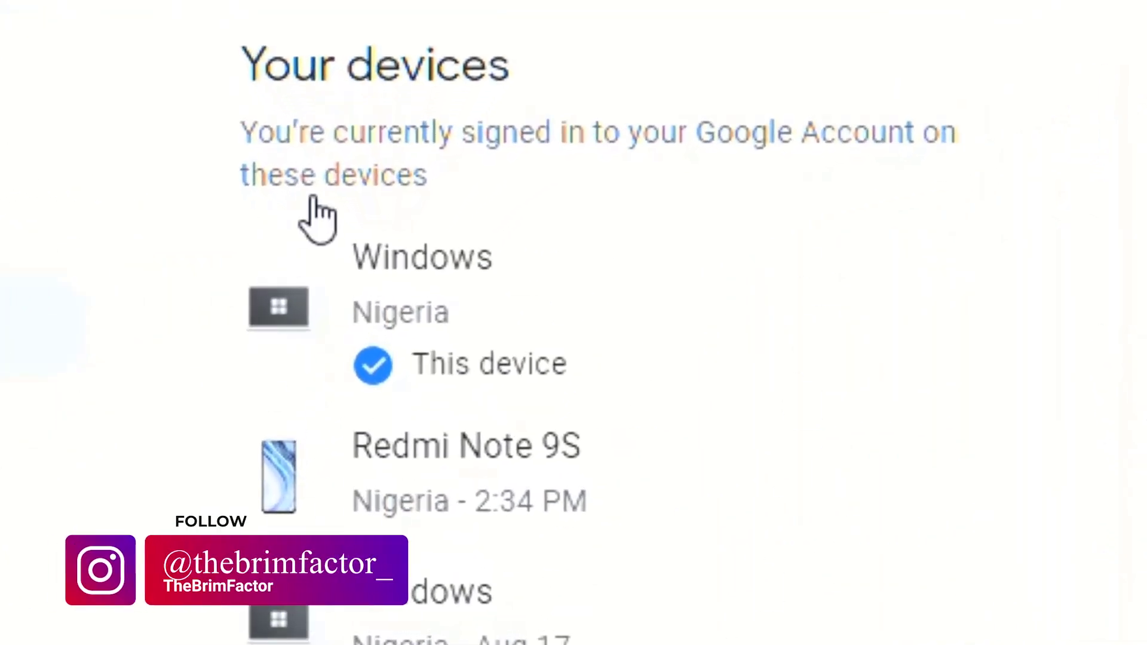
{"action": "scroll", "coordinate": [535, 231], "scroll_direction": "down", "scroll_amount": 4}
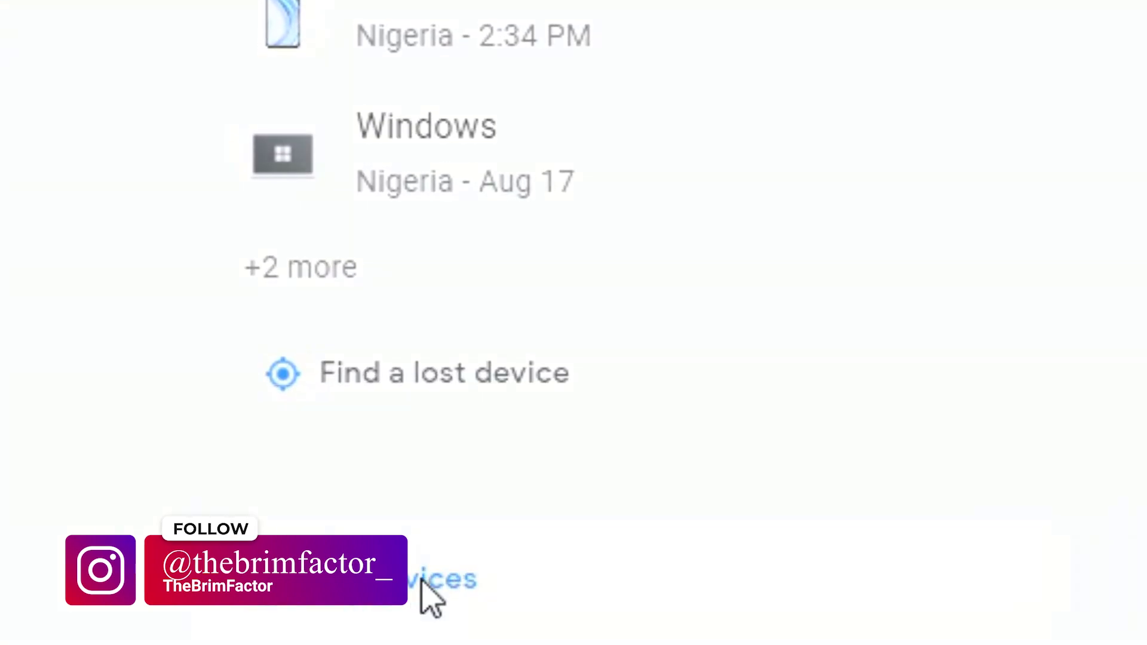
{"action": "left_click", "coordinate": [421, 580]}
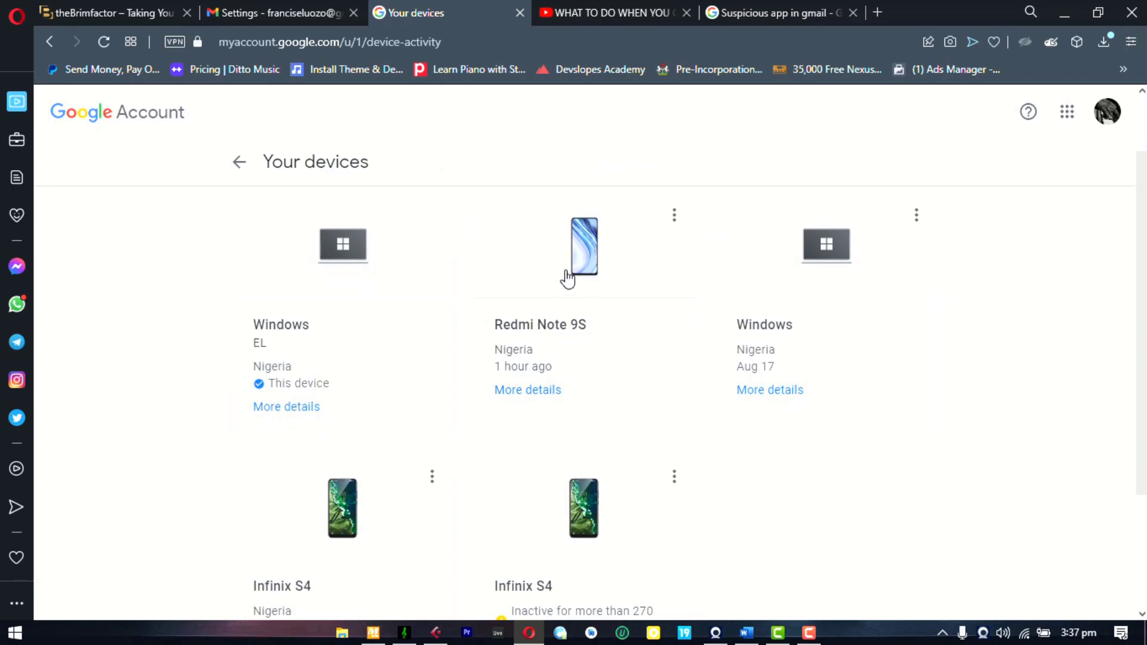
Step: Sign out the Infinix S4, inactive for over 270 days, and confirm the sign-out
{"action": "left_click", "coordinate": [675, 215]}
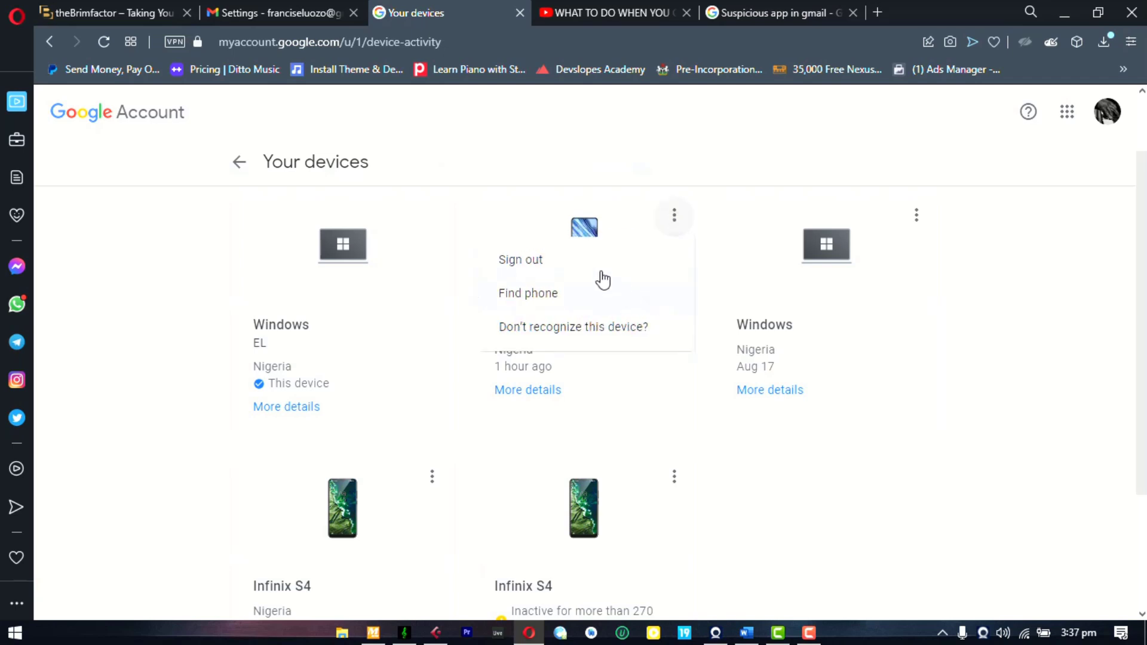
{"action": "left_click", "coordinate": [737, 533]}
{"action": "scroll", "coordinate": [722, 511], "scroll_direction": "down", "scroll_amount": 2}
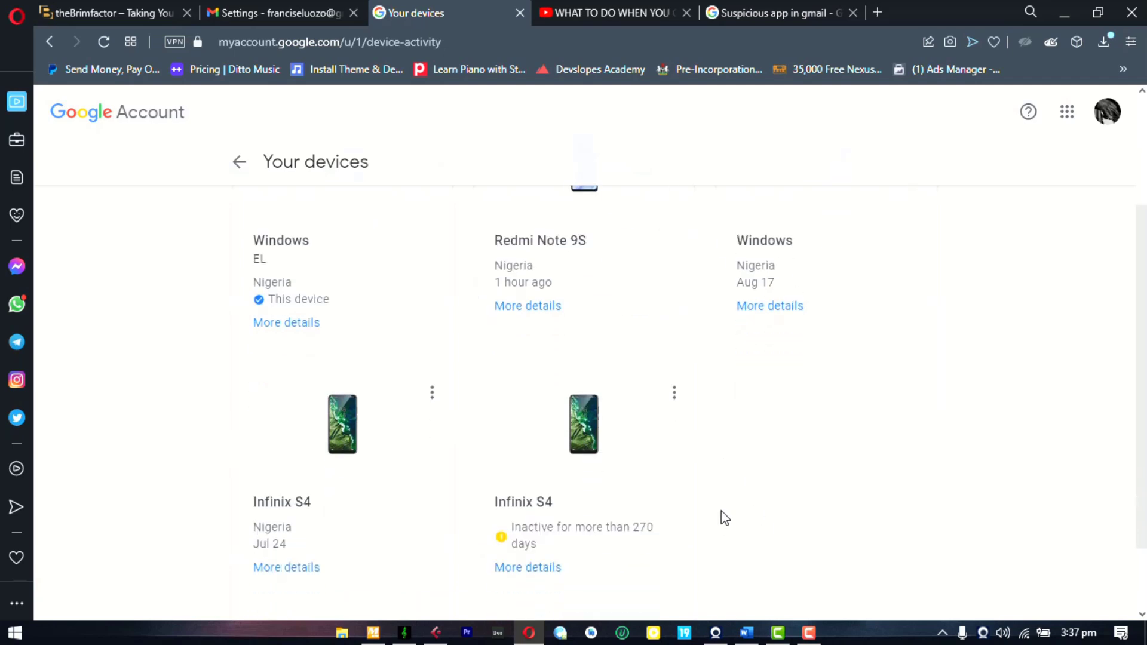
{"action": "left_click", "coordinate": [675, 393]}
{"action": "left_click", "coordinate": [520, 436]}
{"action": "left_click", "coordinate": [788, 455]}
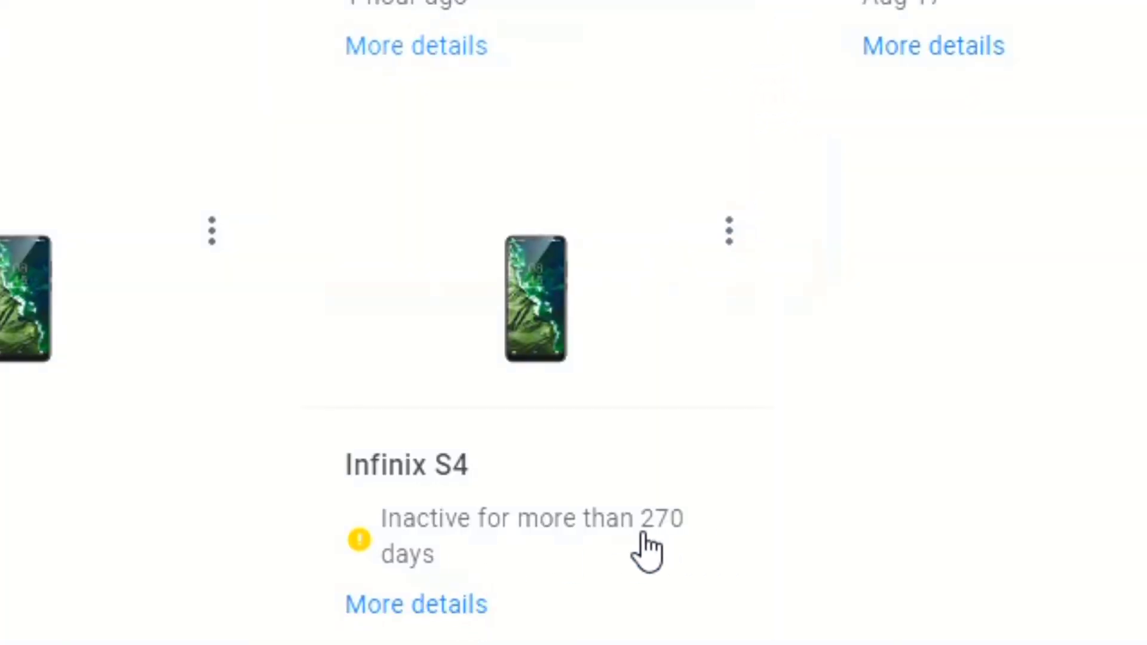
{"action": "left_click", "coordinate": [728, 234]}
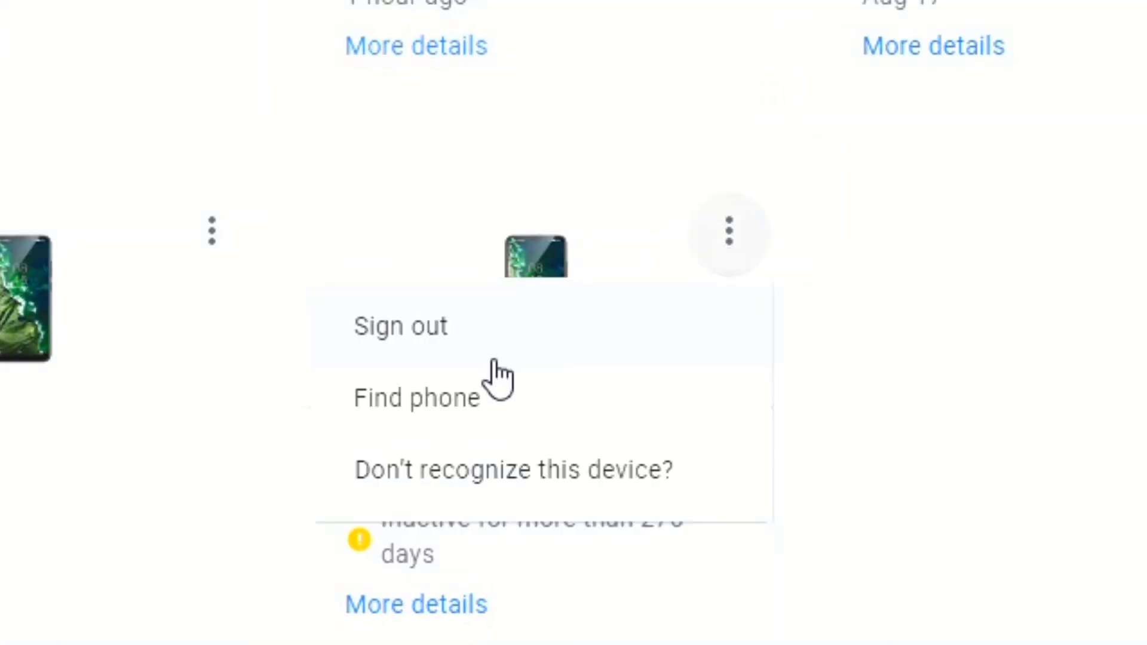
{"action": "left_click", "coordinate": [662, 357]}
{"action": "left_click", "coordinate": [711, 242]}
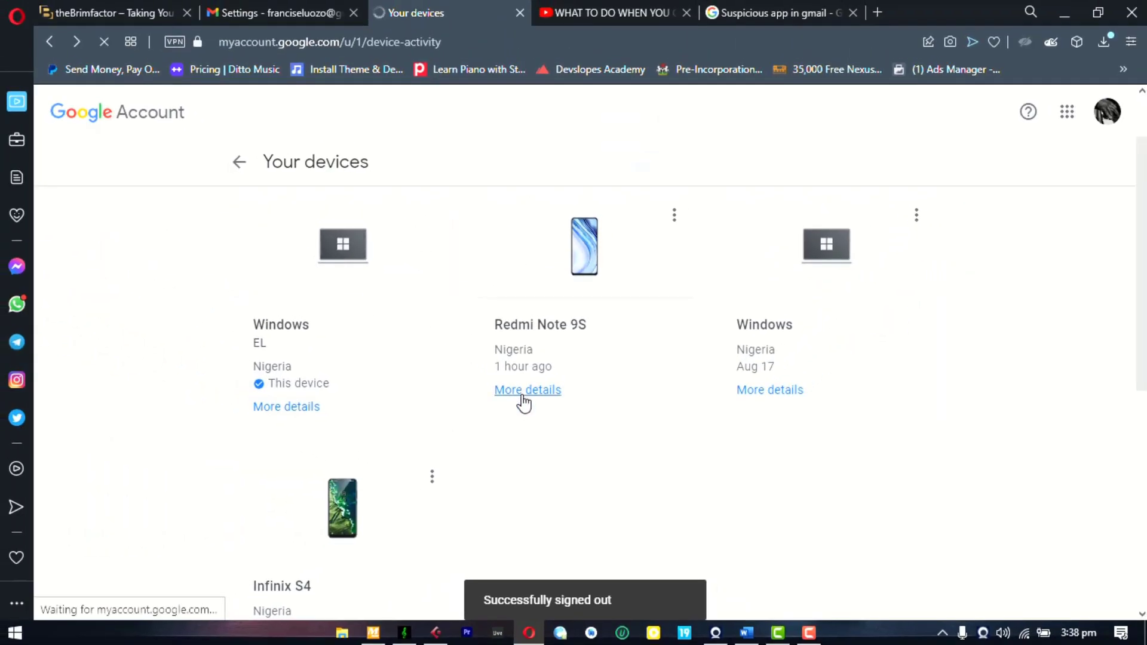
Step: Scroll the Security page down to Third-party apps with account access
{"action": "scroll", "coordinate": [766, 423], "scroll_direction": "down", "scroll_amount": 10}
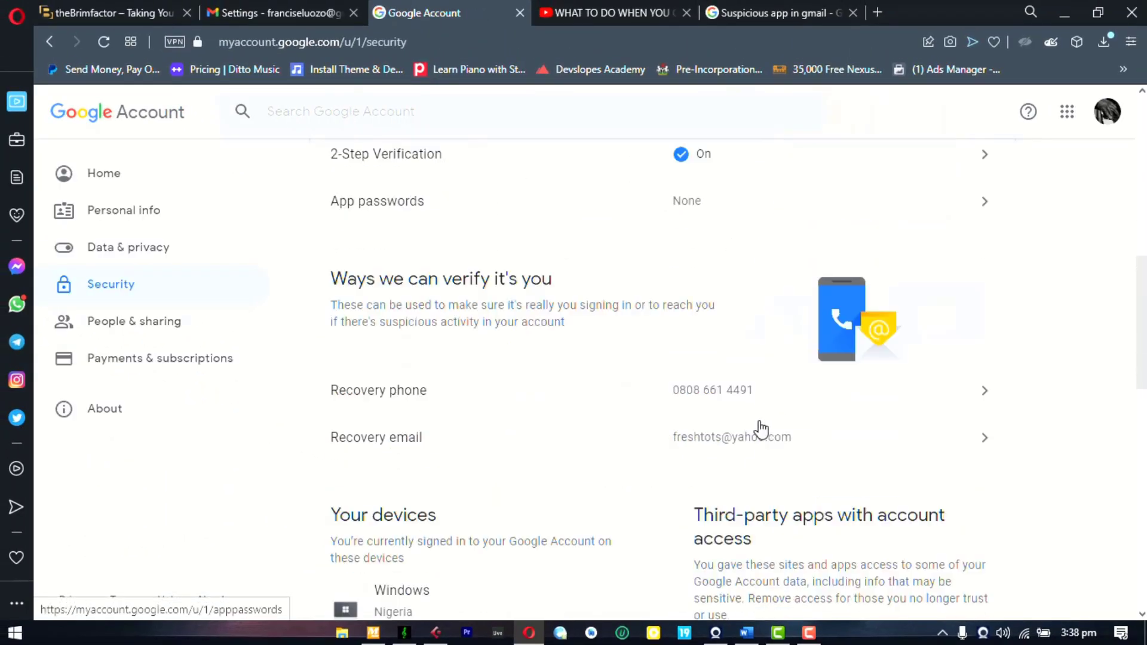
{"action": "scroll", "coordinate": [746, 431], "scroll_direction": "down", "scroll_amount": 4}
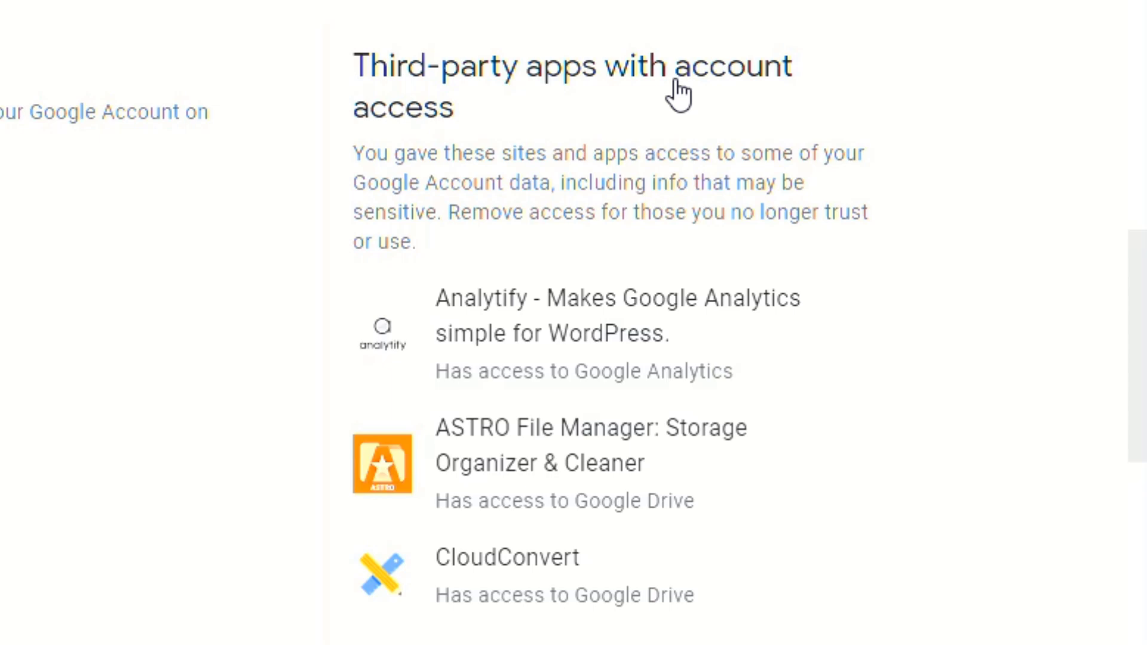
{"action": "scroll", "coordinate": [678, 94], "scroll_direction": "down", "scroll_amount": 2}
{"action": "scroll", "coordinate": [679, 95], "scroll_direction": "up", "scroll_amount": 2}
{"action": "scroll", "coordinate": [655, 299], "scroll_direction": "down", "scroll_amount": 2}
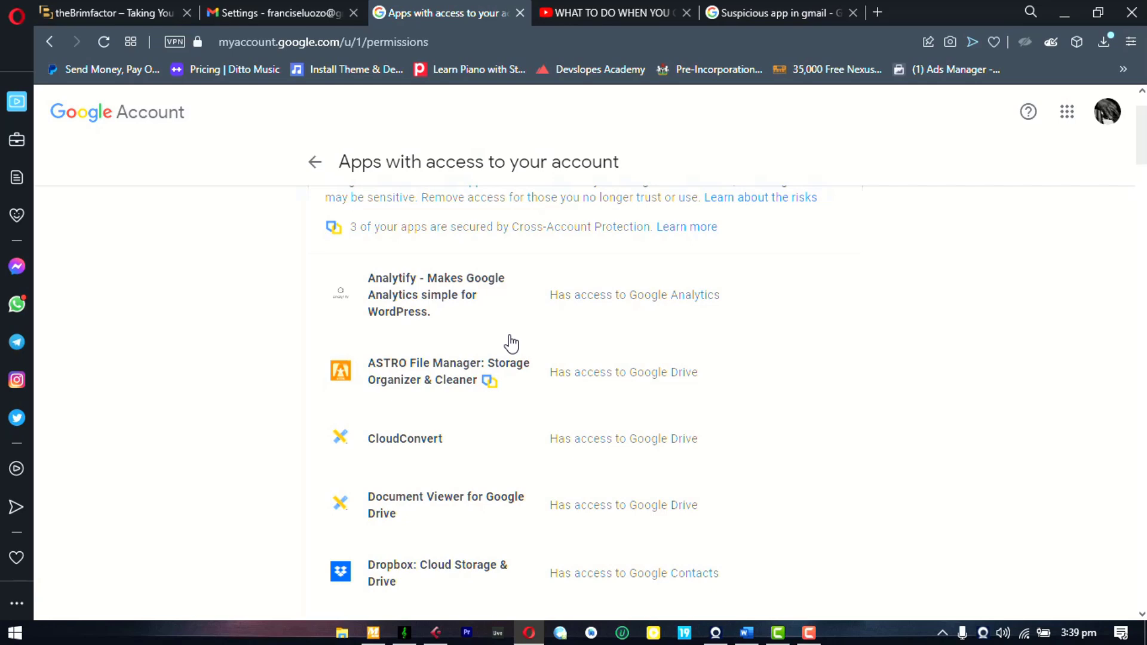
{"action": "scroll", "coordinate": [511, 344], "scroll_direction": "down", "scroll_amount": 2}
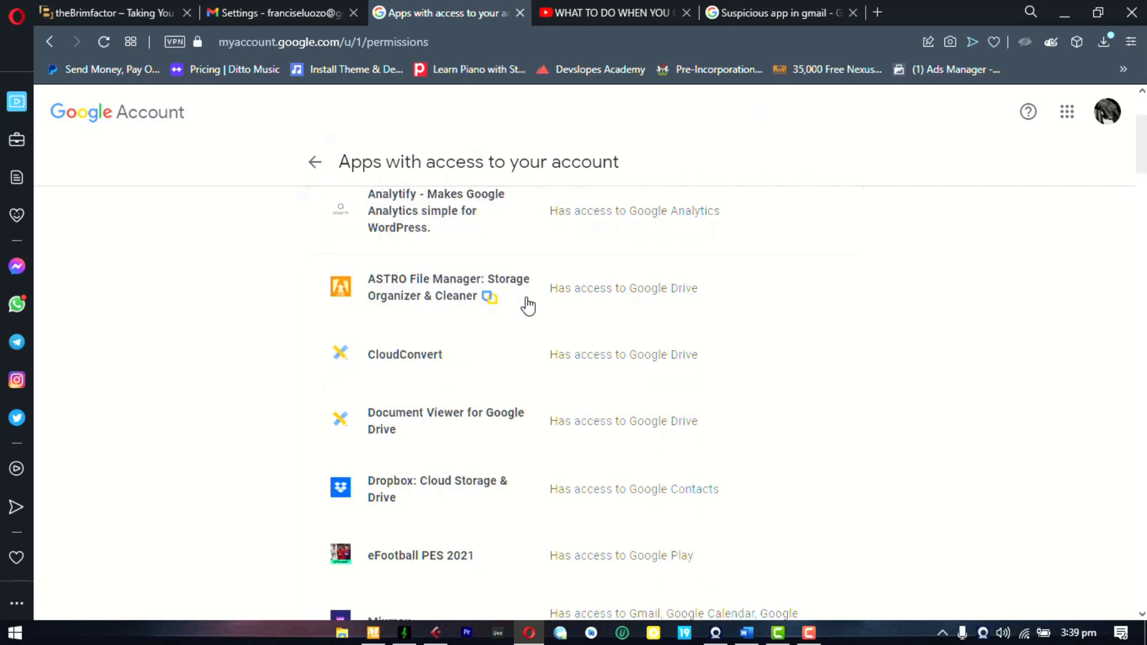
{"action": "scroll", "coordinate": [528, 306], "scroll_direction": "down", "scroll_amount": 4}
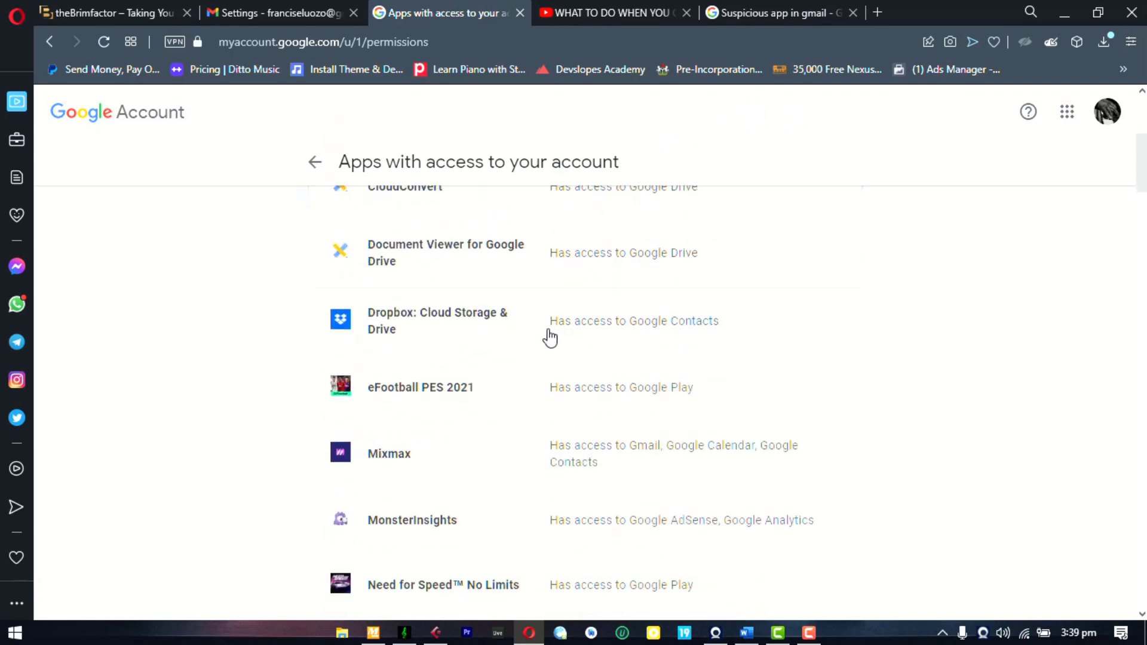
{"action": "left_click", "coordinate": [550, 337]}
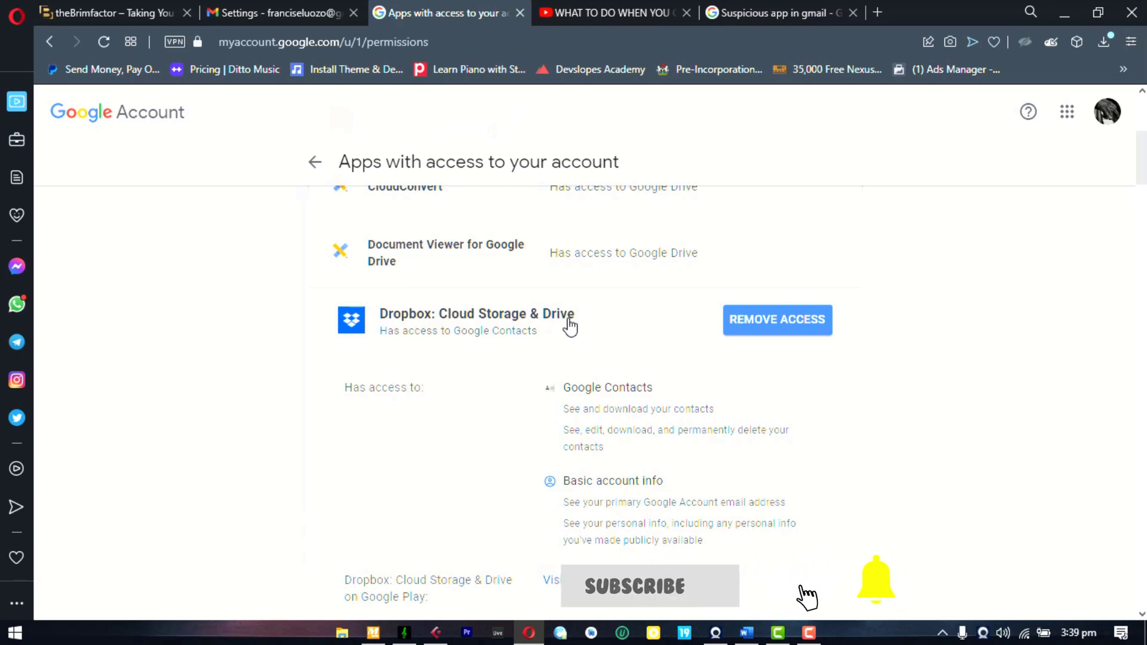
{"action": "left_click", "coordinate": [569, 325]}
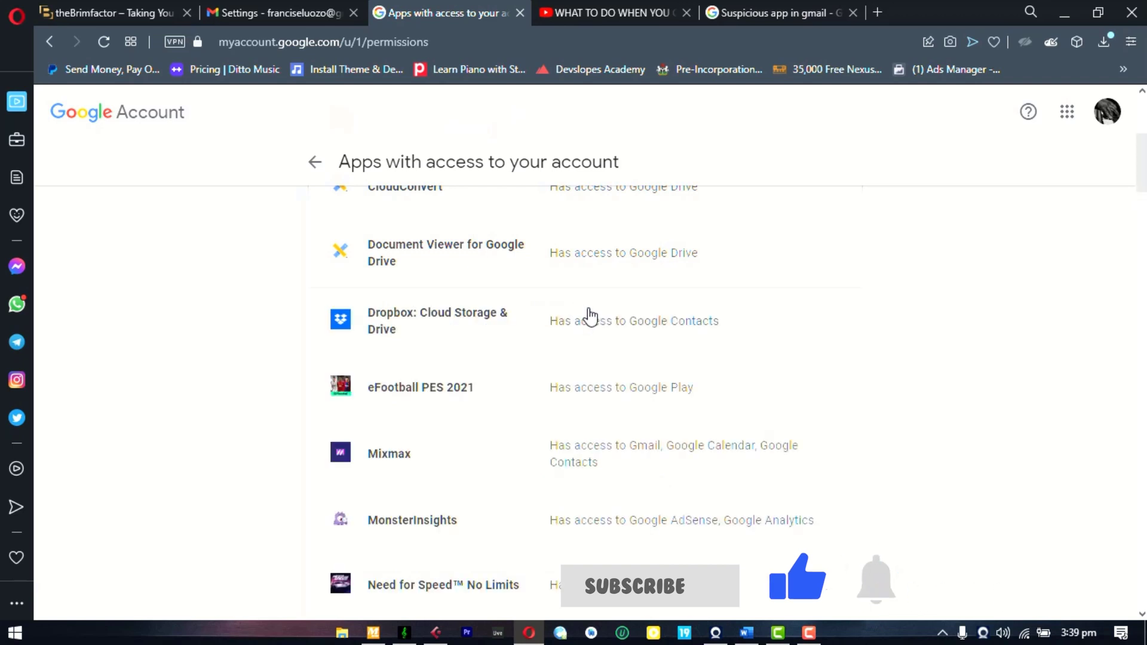
{"action": "scroll", "coordinate": [591, 316], "scroll_direction": "down", "scroll_amount": 1}
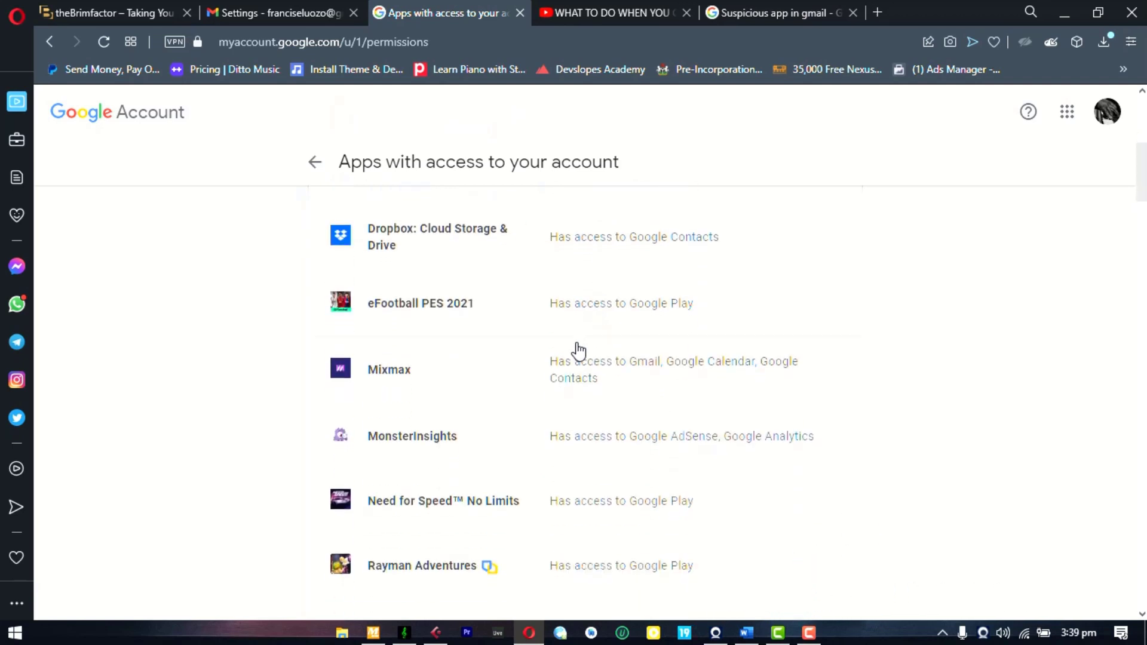
{"action": "scroll", "coordinate": [577, 333], "scroll_direction": "up", "scroll_amount": 4}
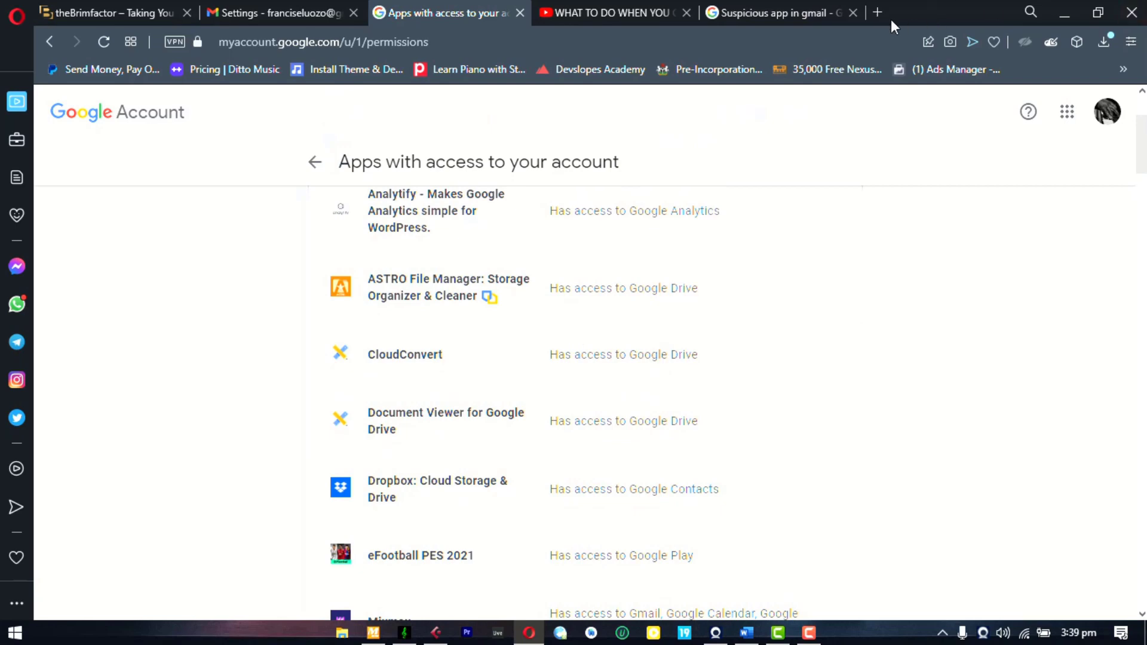
{"action": "left_click", "coordinate": [761, 12]}
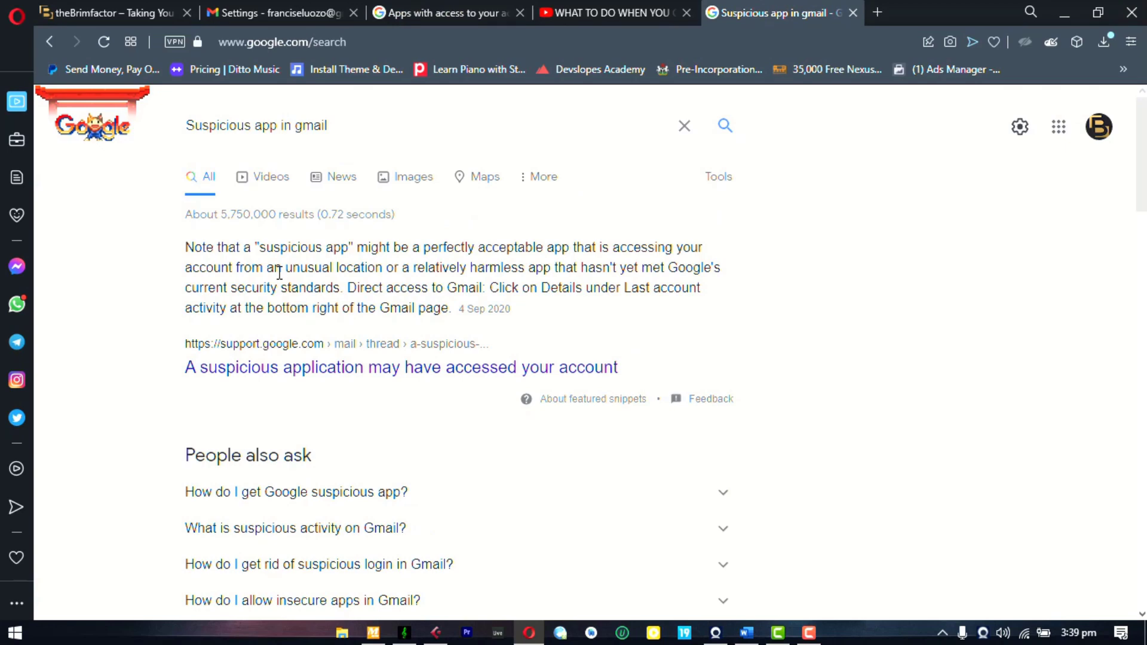
{"action": "left_click", "coordinate": [441, 10]}
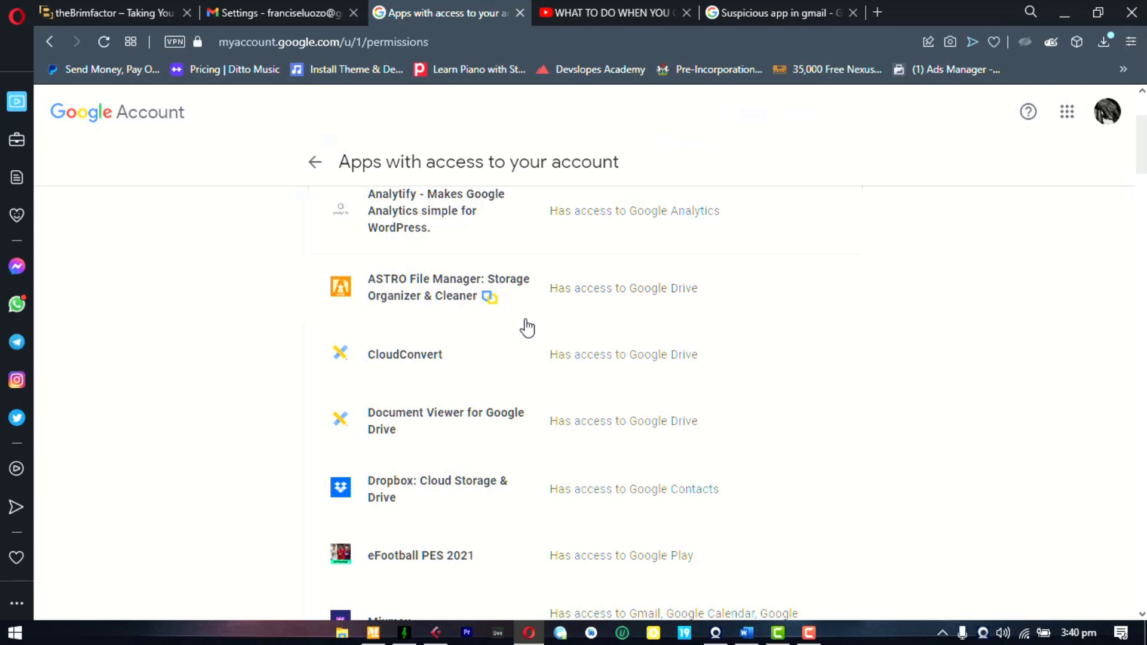
{"action": "left_click", "coordinate": [573, 298]}
{"action": "left_click", "coordinate": [634, 290]}
{"action": "scroll", "coordinate": [609, 302], "scroll_direction": "down", "scroll_amount": 3}
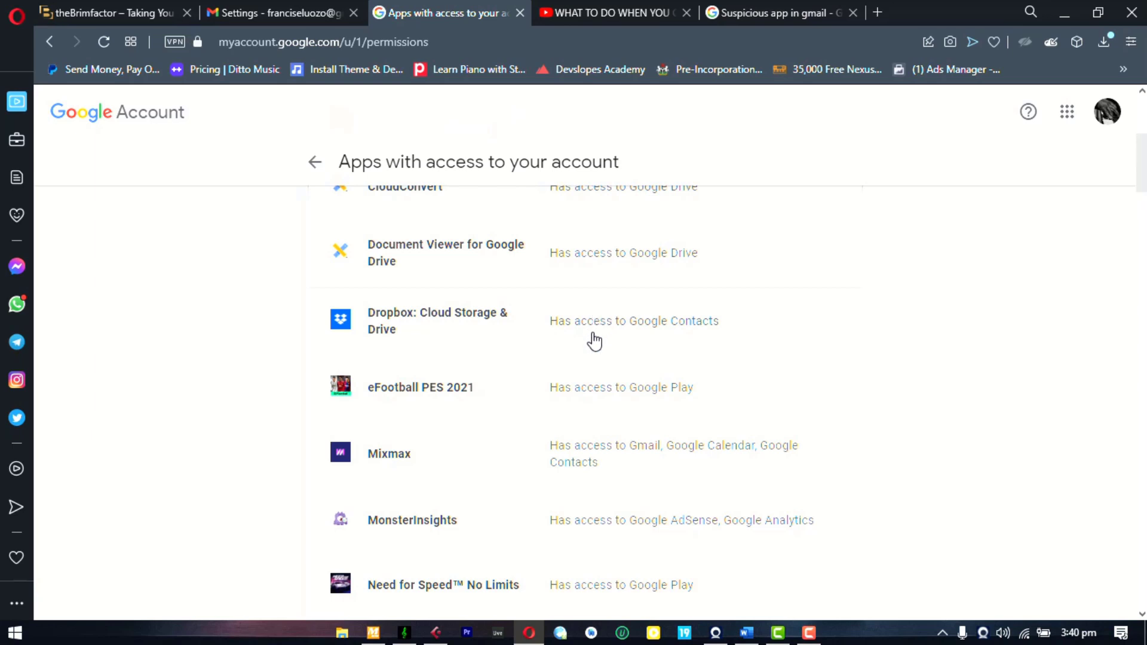
{"action": "scroll", "coordinate": [575, 342], "scroll_direction": "down", "scroll_amount": 1}
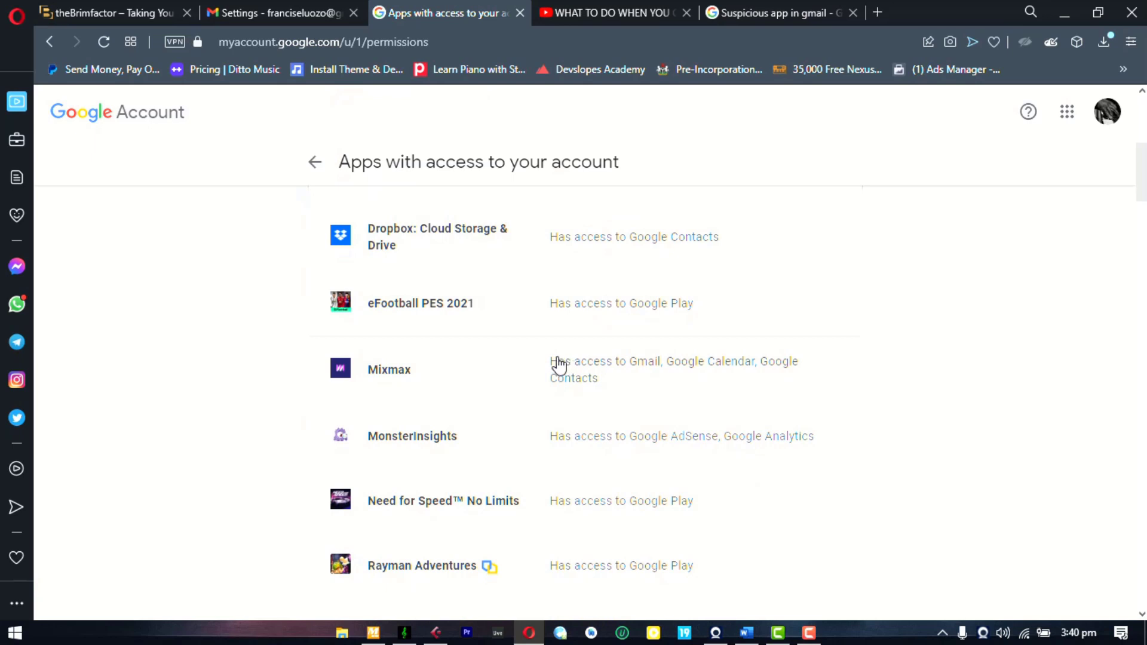
{"action": "scroll", "coordinate": [435, 275], "scroll_direction": "up", "scroll_amount": 3}
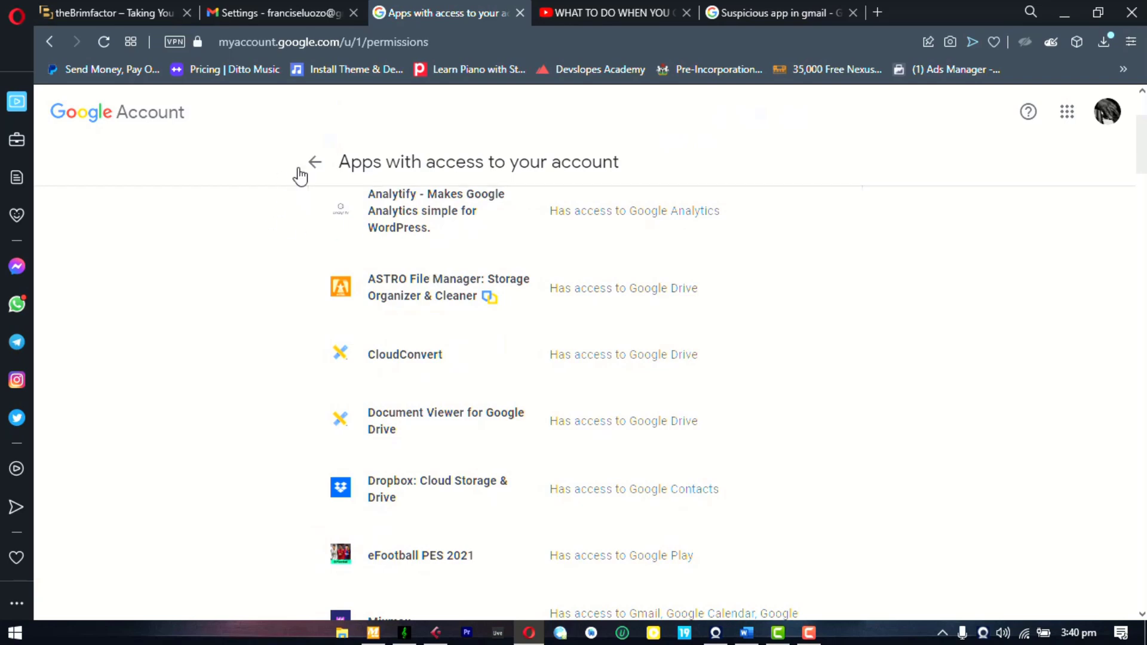
Step: Return to the Security page and scroll to 2-Step Verification and recovery details
{"action": "key", "text": "alt+Left"}
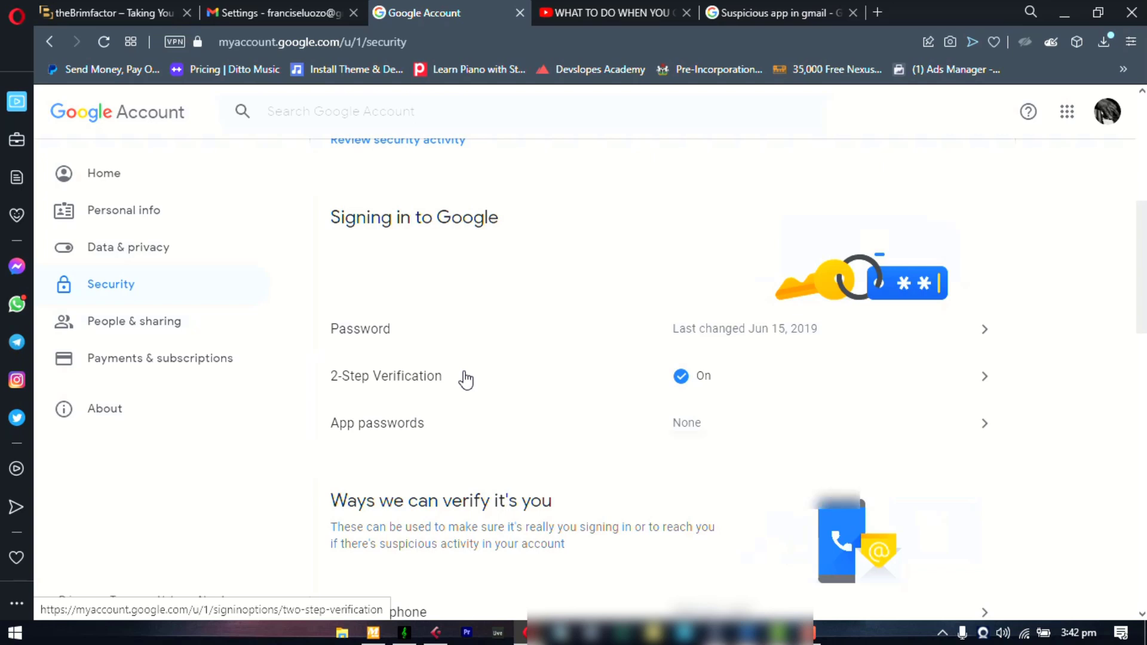
{"action": "scroll", "coordinate": [469, 376], "scroll_direction": "down", "scroll_amount": 3}
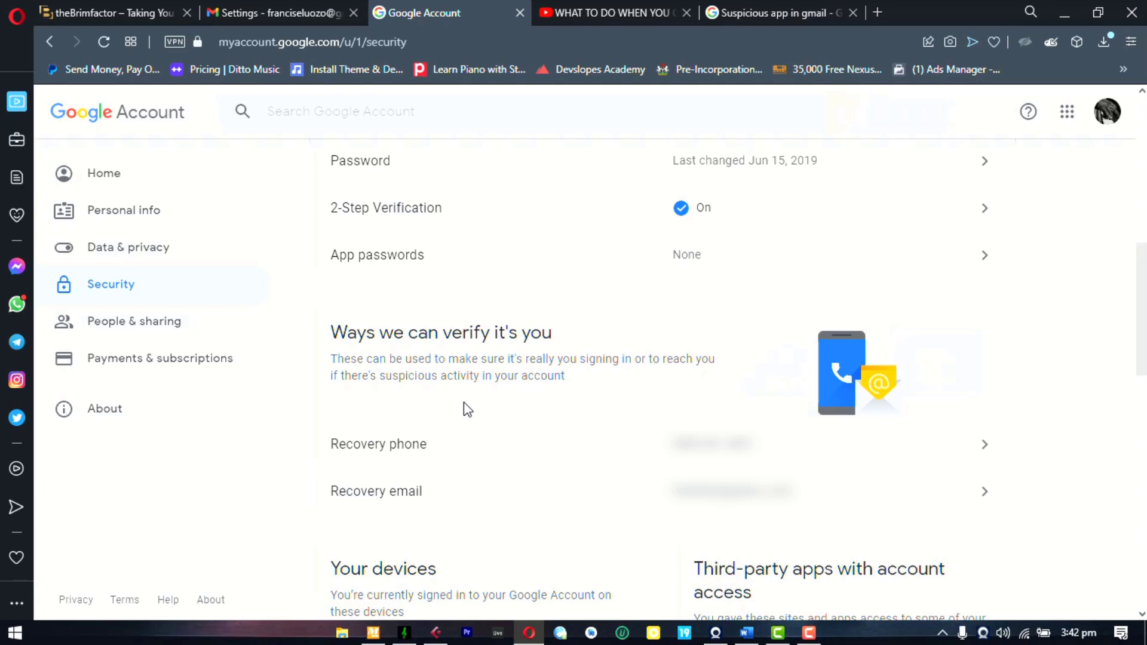
Step: Open Personal info and select the Password card to start the identity check
{"action": "left_click", "coordinate": [143, 221]}
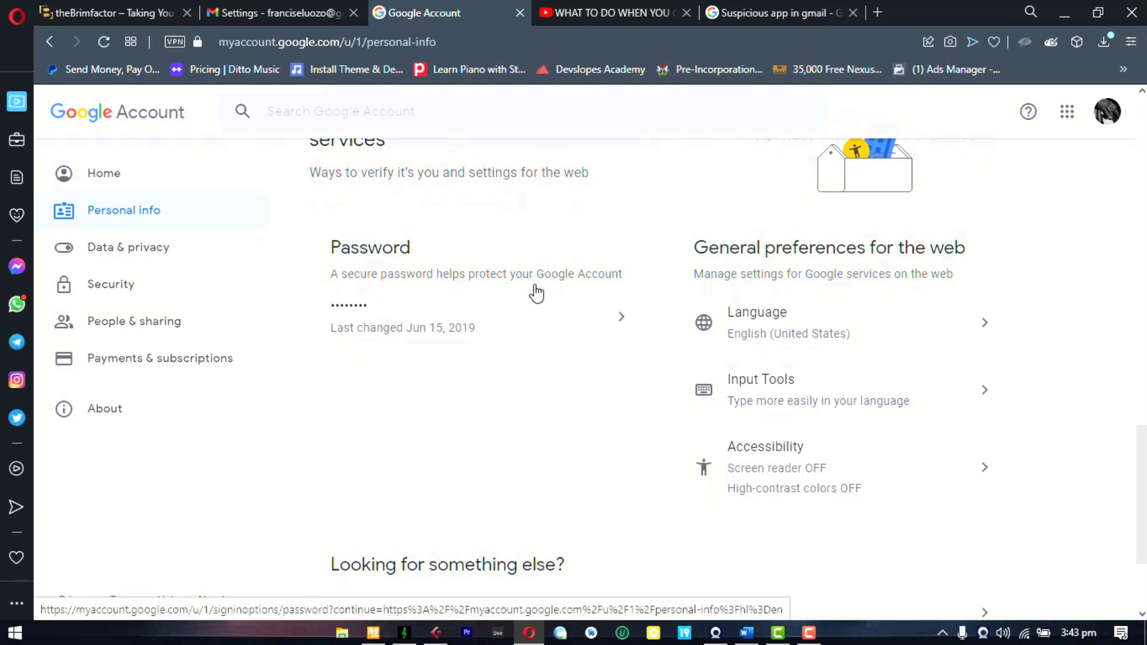
{"action": "scroll", "coordinate": [535, 293], "scroll_direction": "up", "scroll_amount": 1}
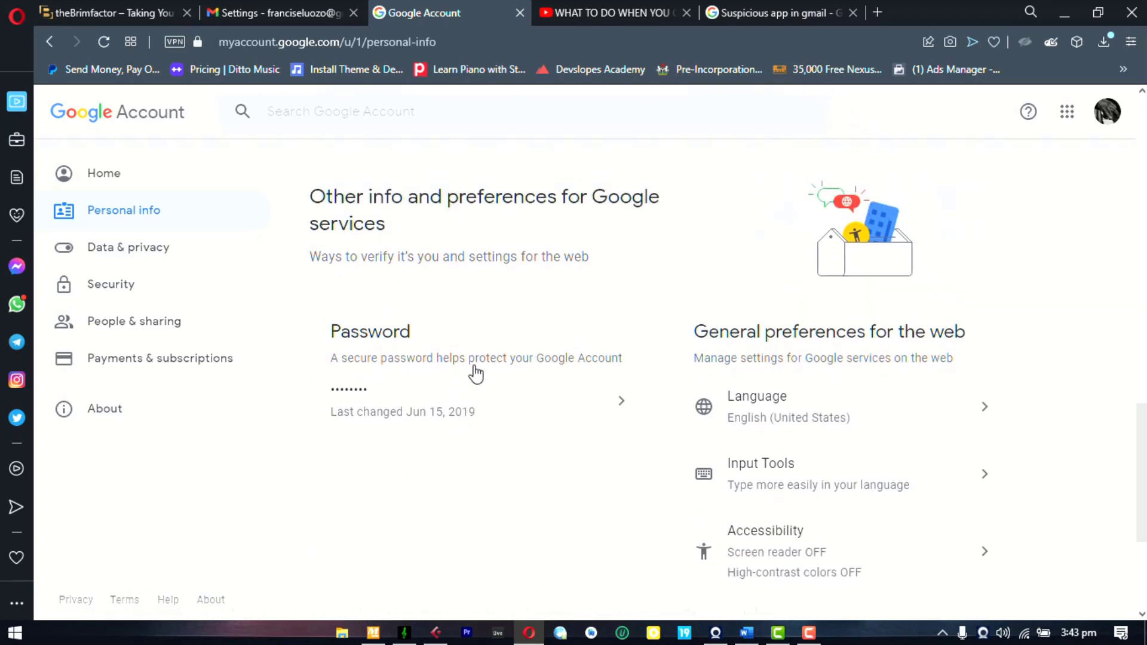
{"action": "left_click", "coordinate": [469, 383]}
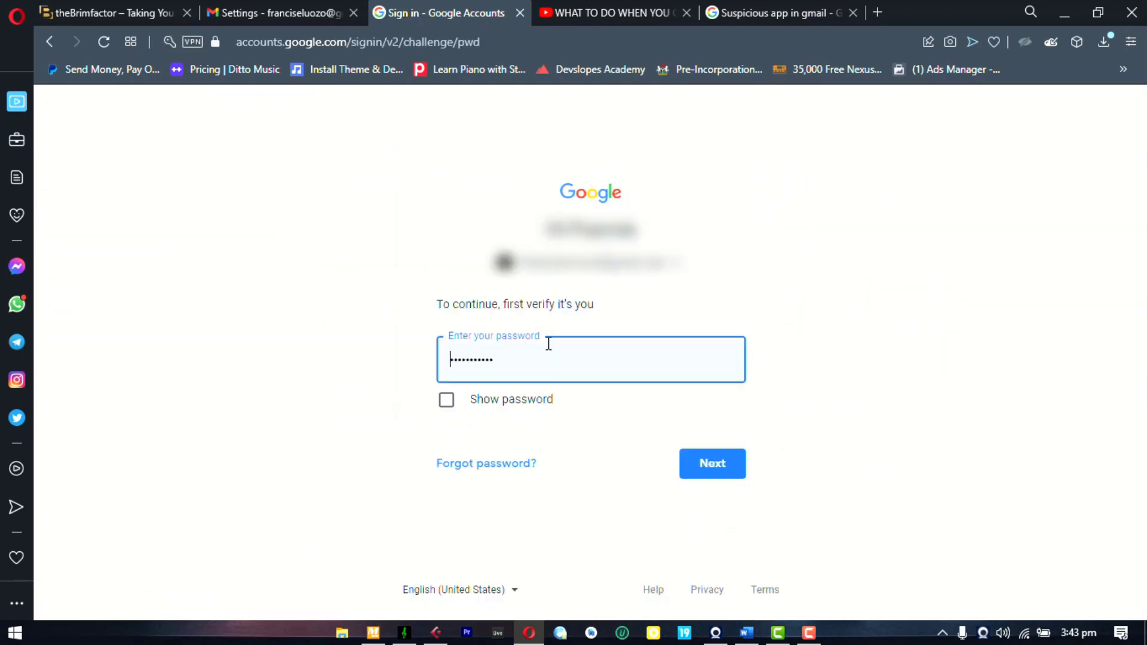